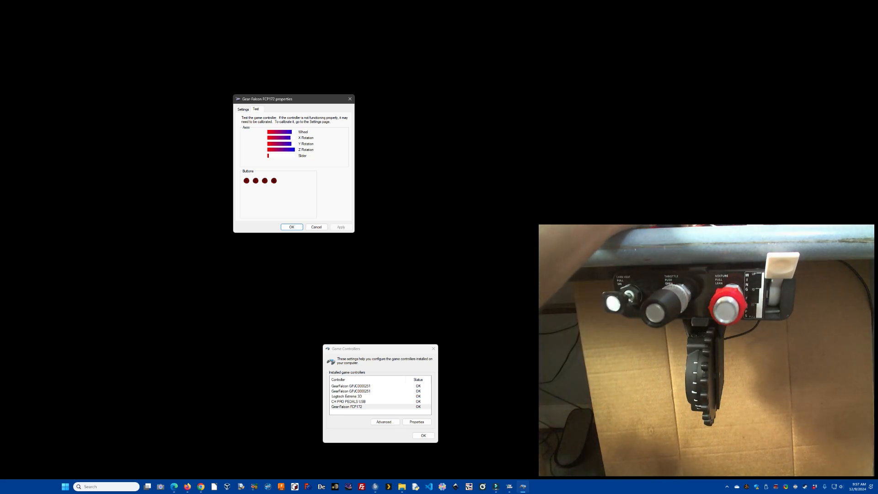
Calibrate the Gear-Falcon FCP172 axes with the device calibration wizard, save the calibration and close the game controllers windows.
left_click_drag(292, 98, 372, 202)
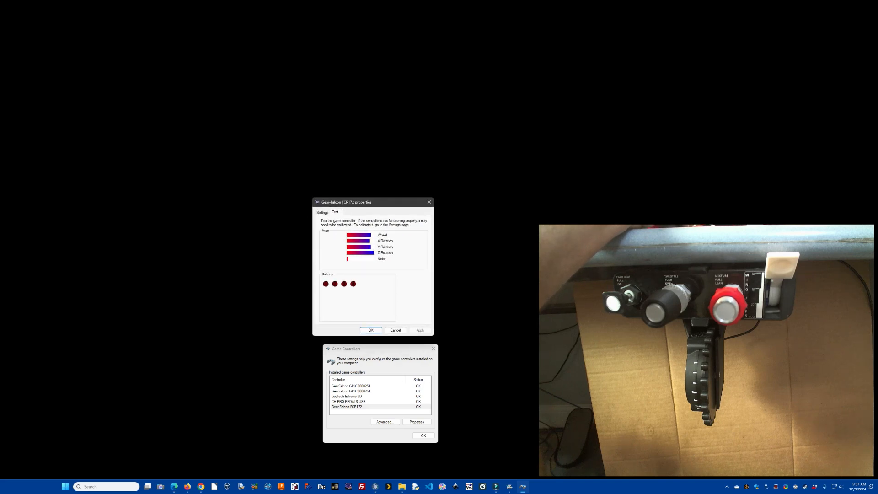
left_click(322, 212)
left_click(409, 245)
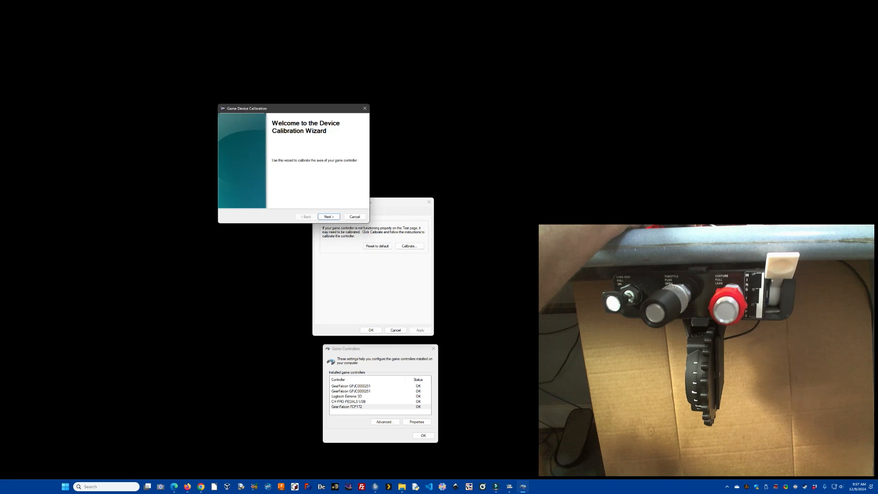
key("Return")
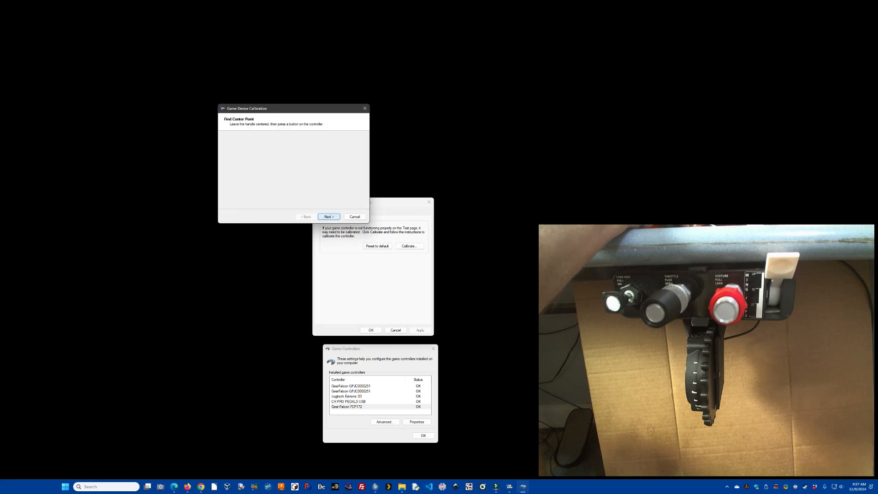
key("Return")
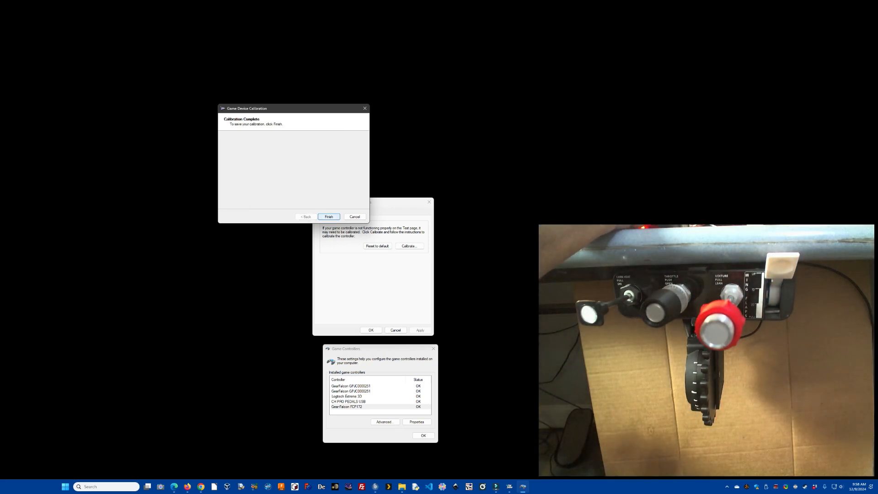
key("Return")
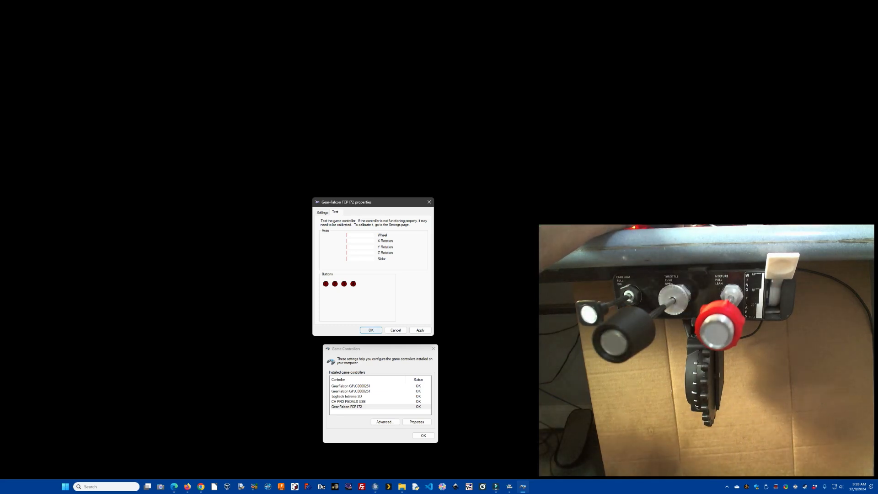
key("Return")
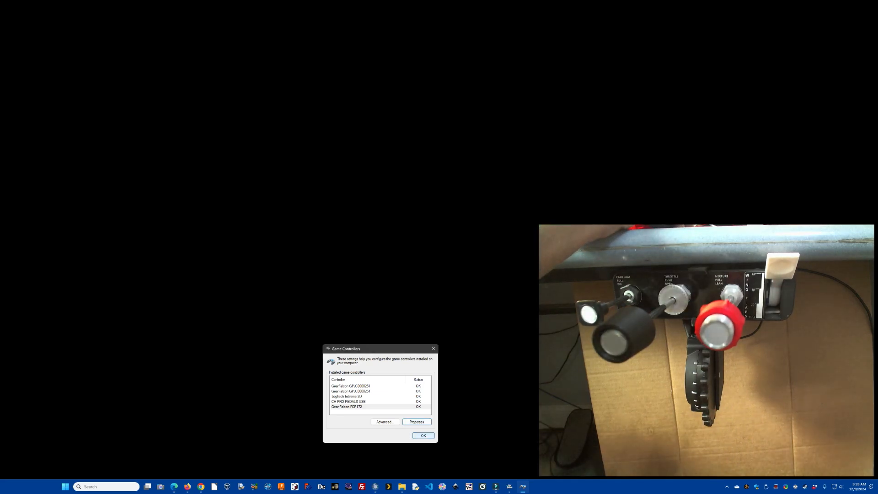
key("Return")
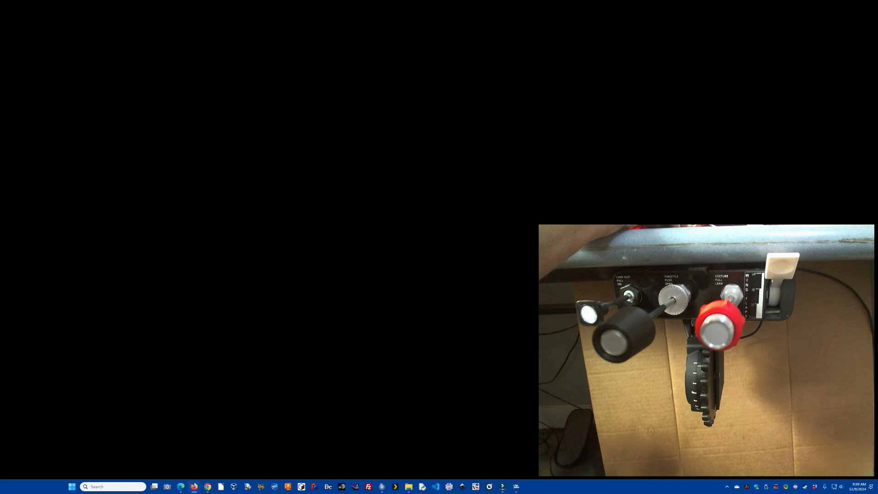
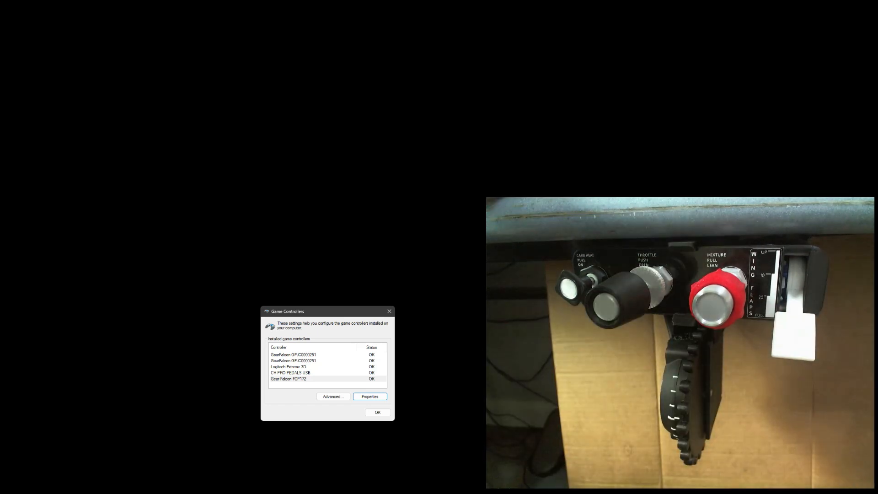
Open the Gear-Falcon FCP172 properties to test the axes, placing the window beside the game controllers list.
key("Return")
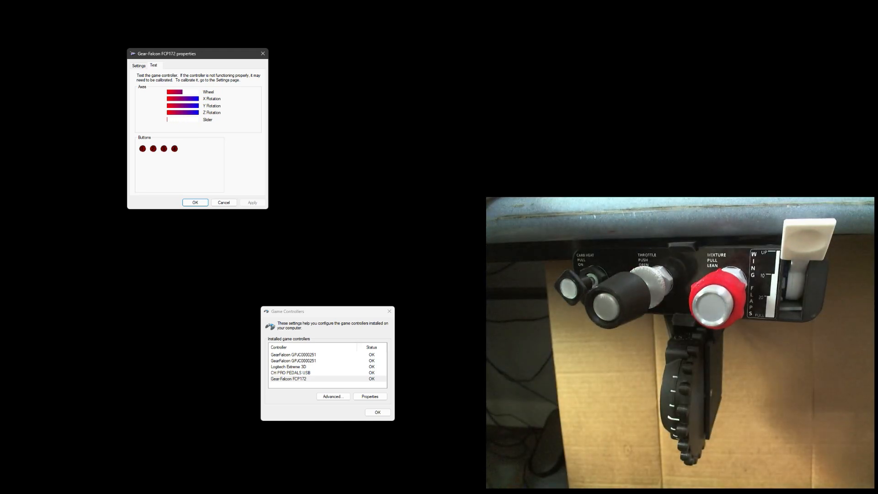
left_click_drag(197, 54, 321, 140)
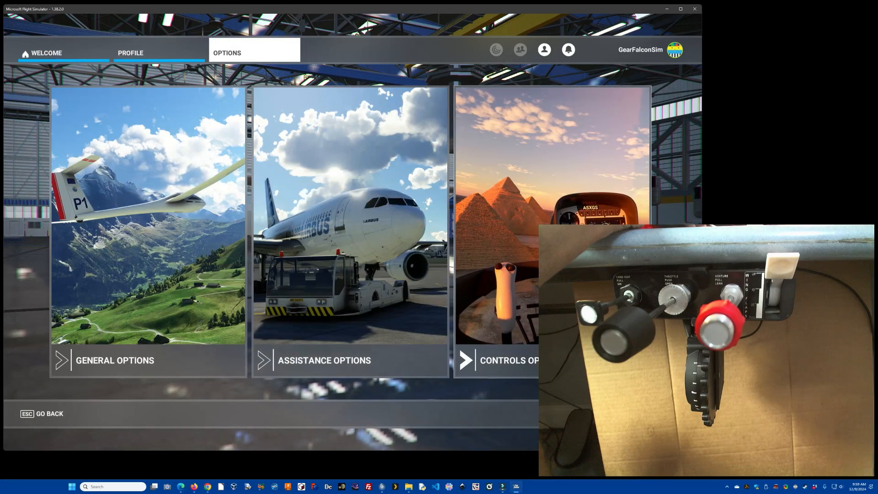
In Microsoft Flight Simulator, open the control options for the Gear-Falcon FCP172 and expand its Anti Ice bindings.
left_click(552, 256)
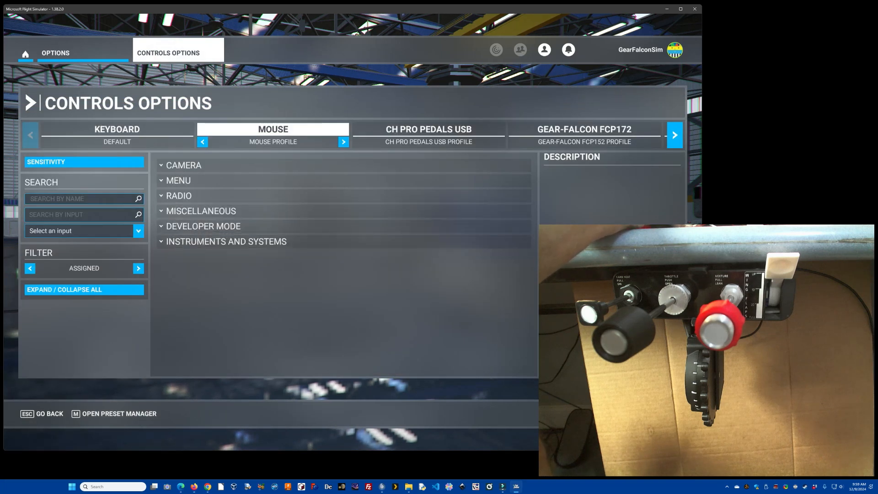
left_click(584, 130)
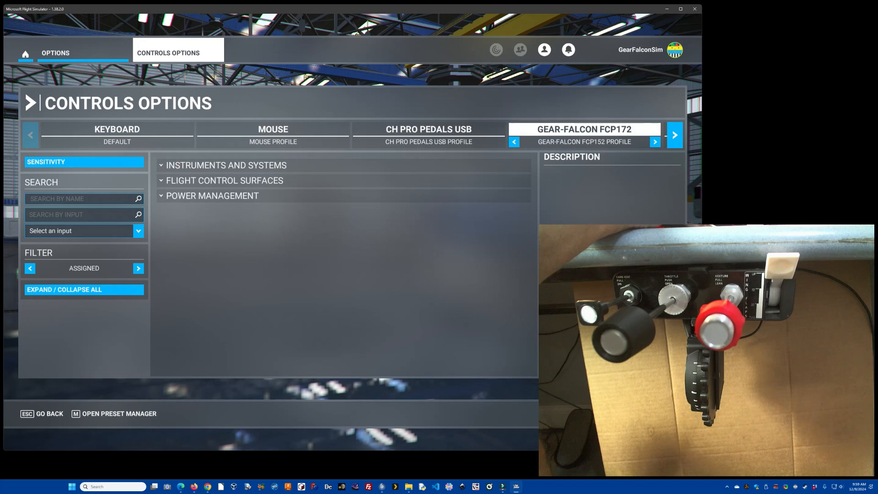
key("Return")
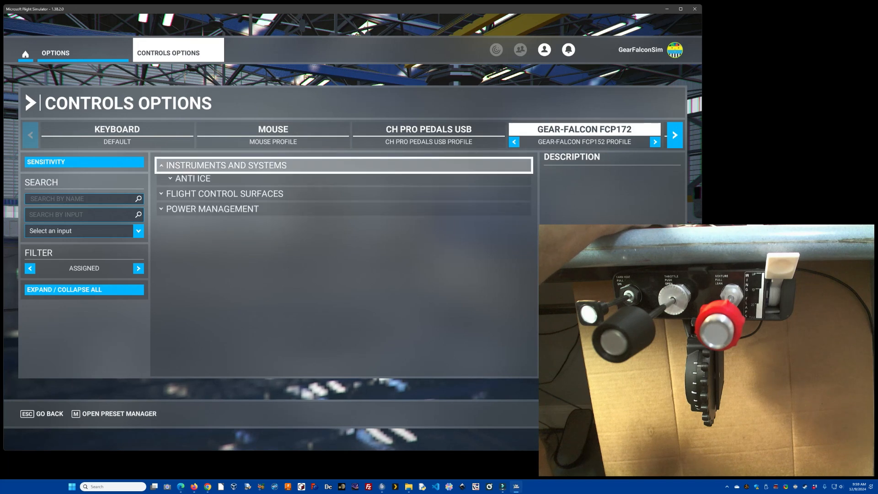
key("Down")
key("Return")
key("Down")
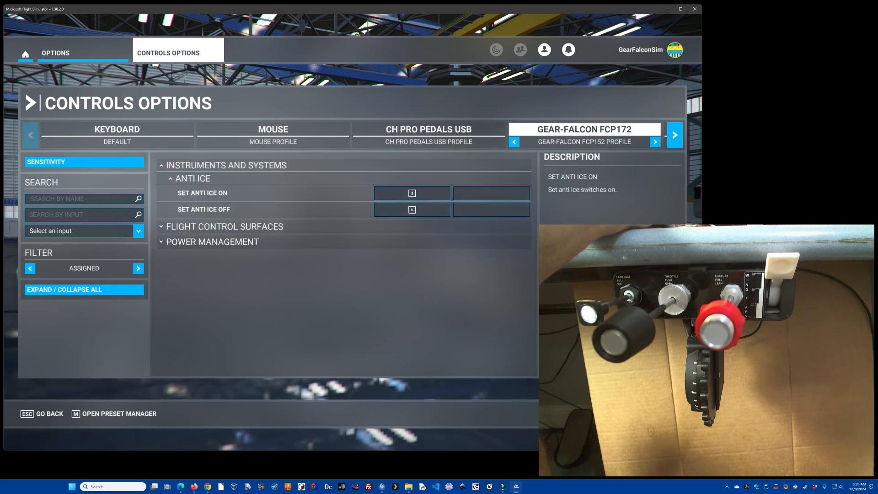
Expand Flight Control Surfaces, Power Management and the Control Trimming Surfaces group to show the elevator trim axis binding.
key("Down")
key("Down")
key("Return")
key("Down")
key("Down")
key("Down")
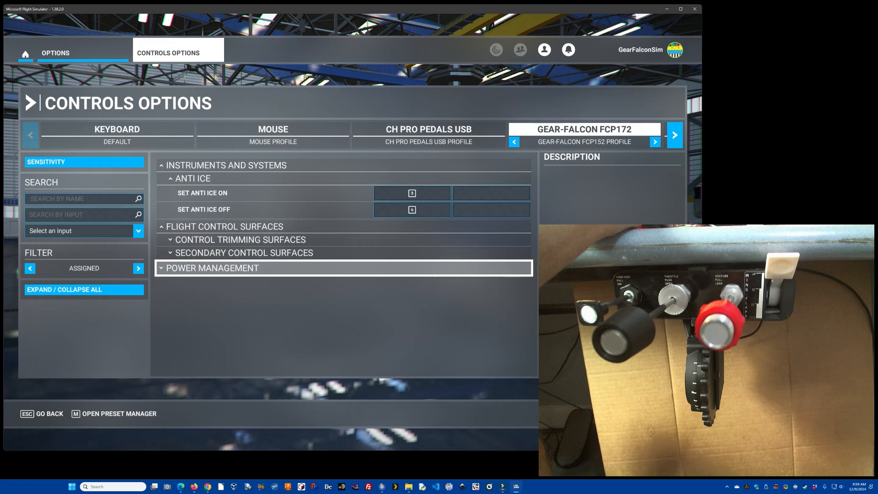
key("Up")
key("Up")
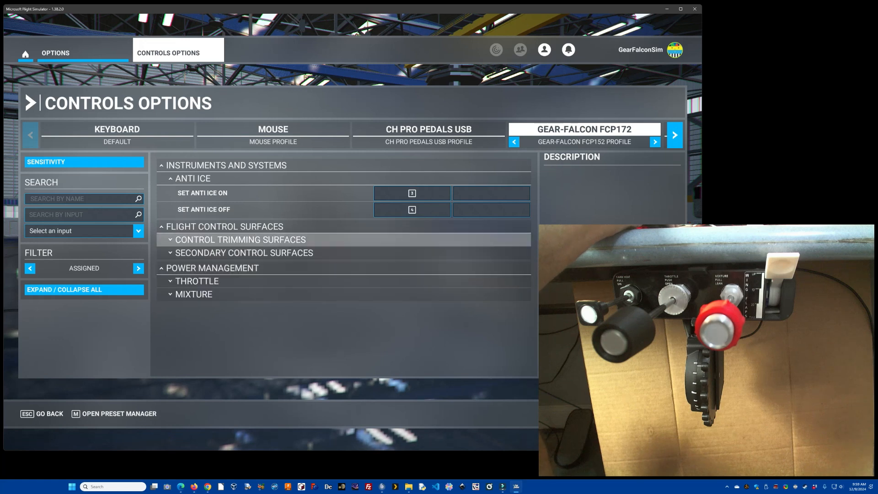
key("Return")
key("Down")
key("Down")
key("Down")
key("Up")
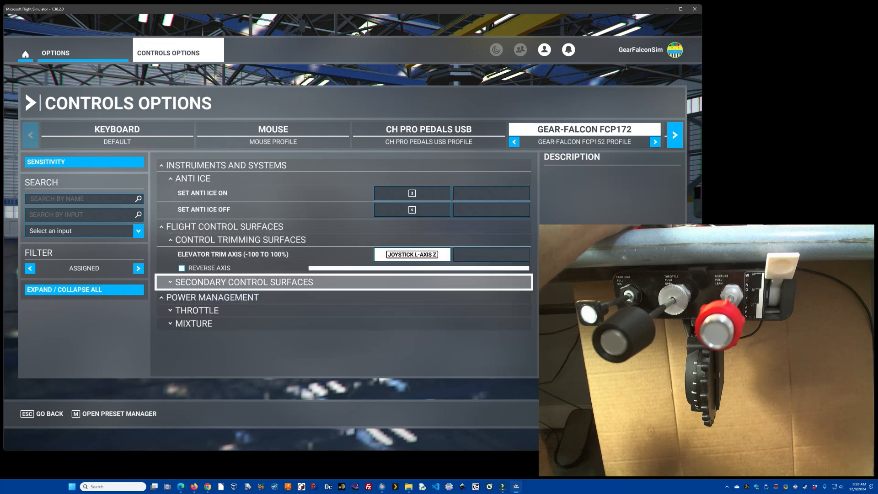
Expand the Secondary Control Surfaces, Throttle and Mixture groups to show their assigned axes.
key("Return")
key("Down")
key("Down")
key("Down")
key("Return")
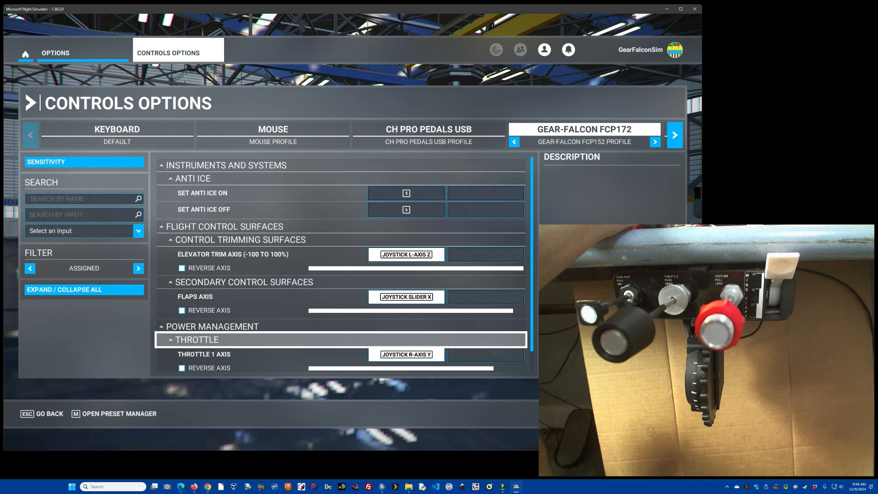
key("Down")
key("Up")
key("Up")
key("Down")
key("Down")
key("Down")
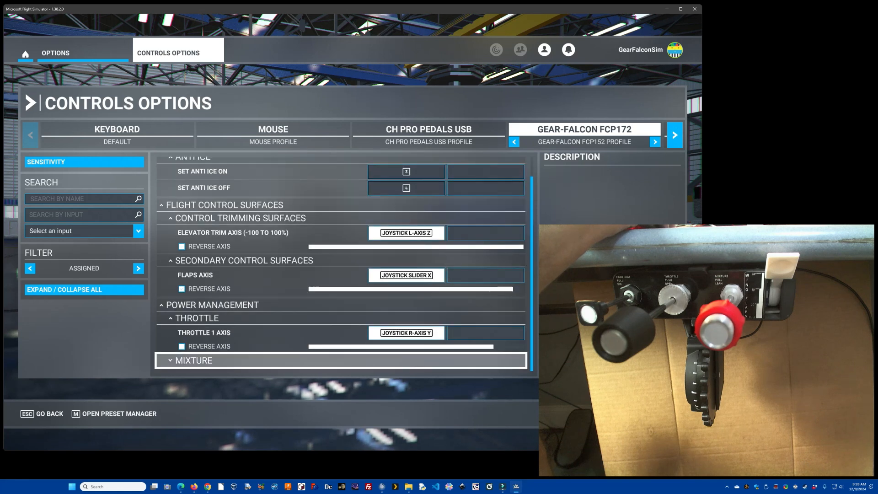
Go back up through the assigned bindings and examine the Anti Ice on and off assignments.
key("Up")
key("Up")
key("Up")
key("Up")
key("Up")
key("Up")
key("Up")
key("Up")
key("Up")
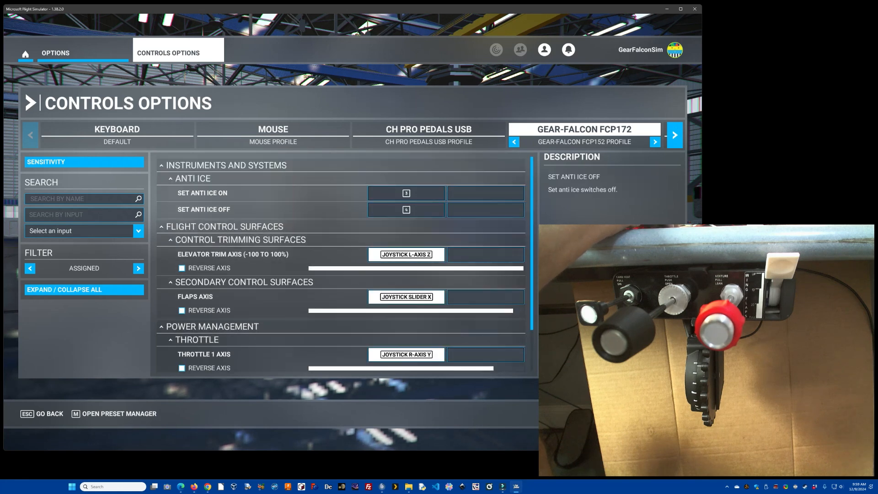
key("Up")
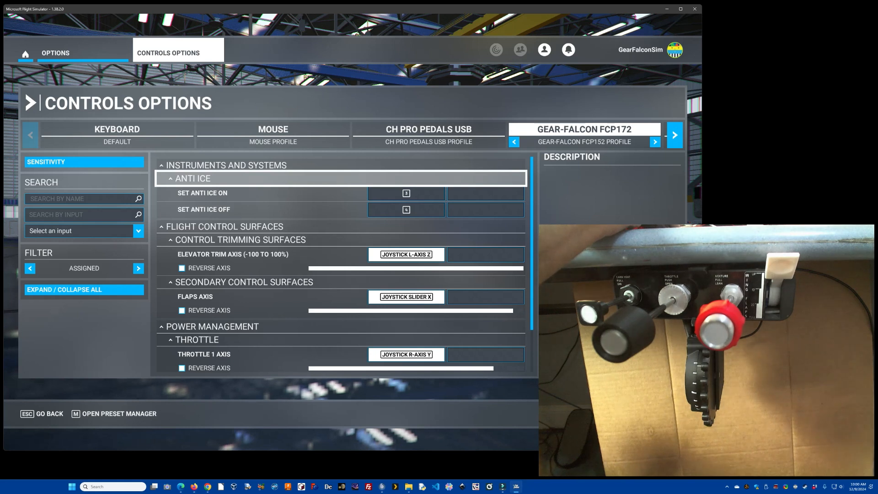
key("Return")
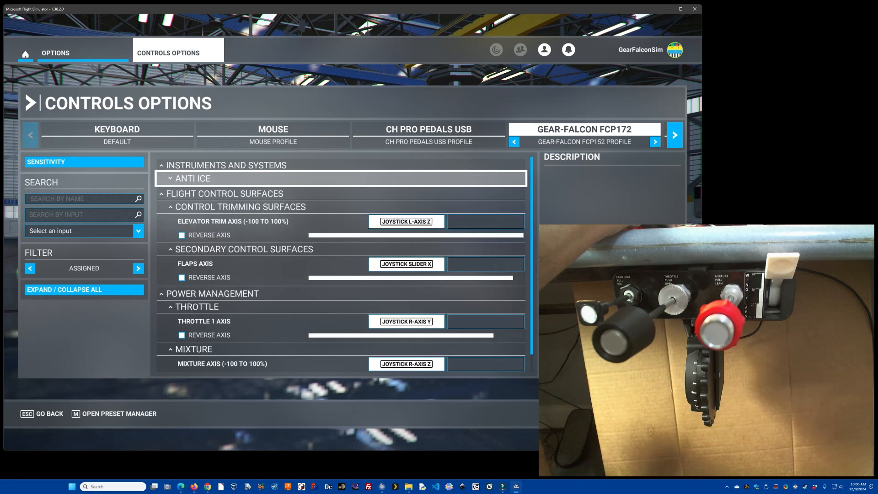
key("Return")
left_click(203, 193)
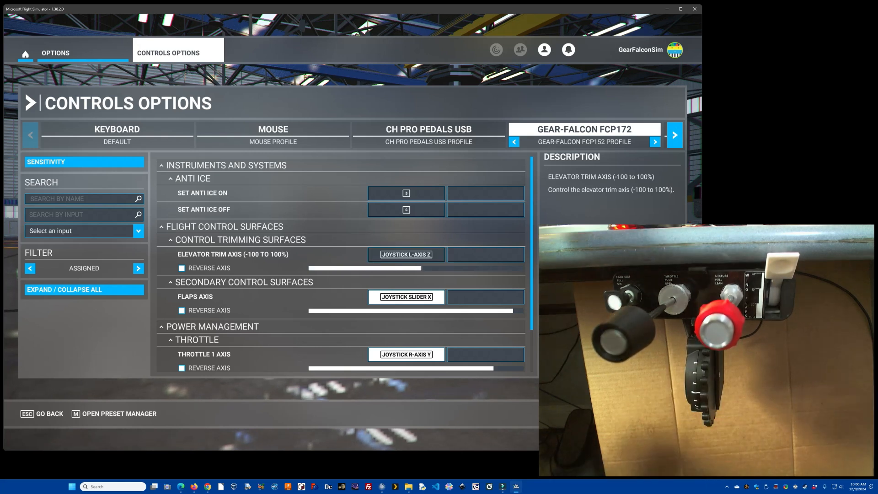
Clear the elevator trim axis input, scan the trim wheel as Joystick L-Axis Z and validate the assignment.
left_click(406, 254)
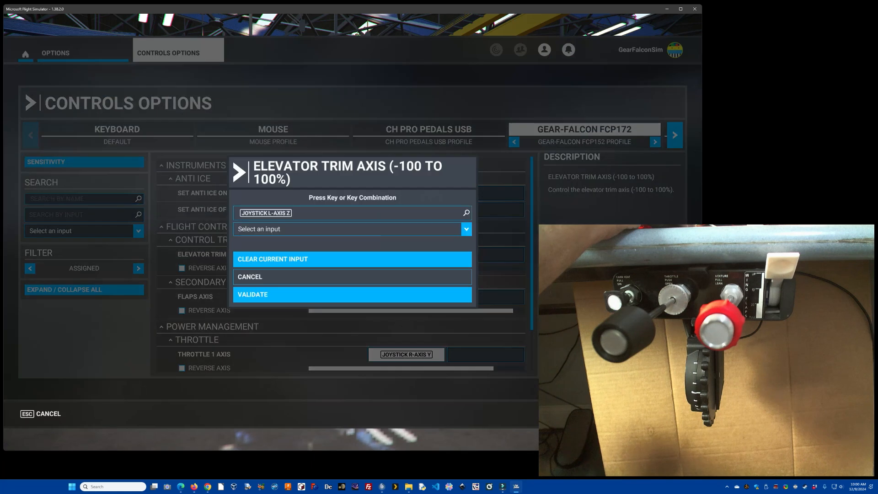
left_click(352, 259)
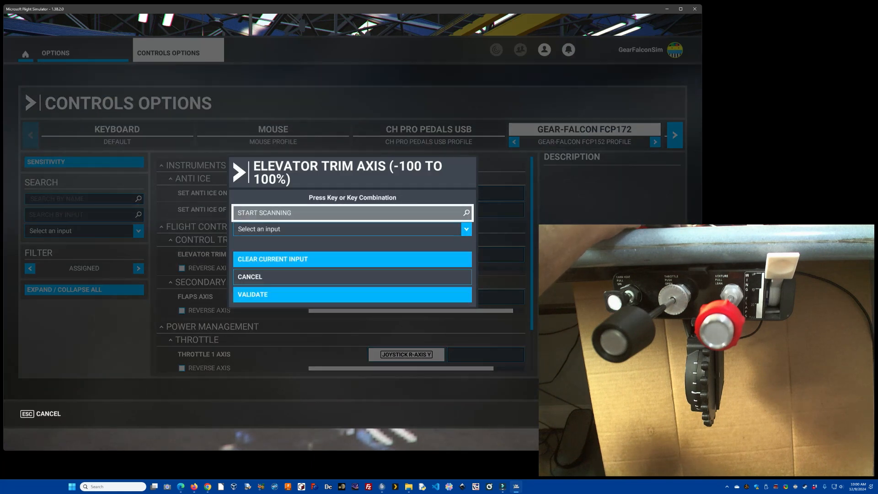
left_click(352, 213)
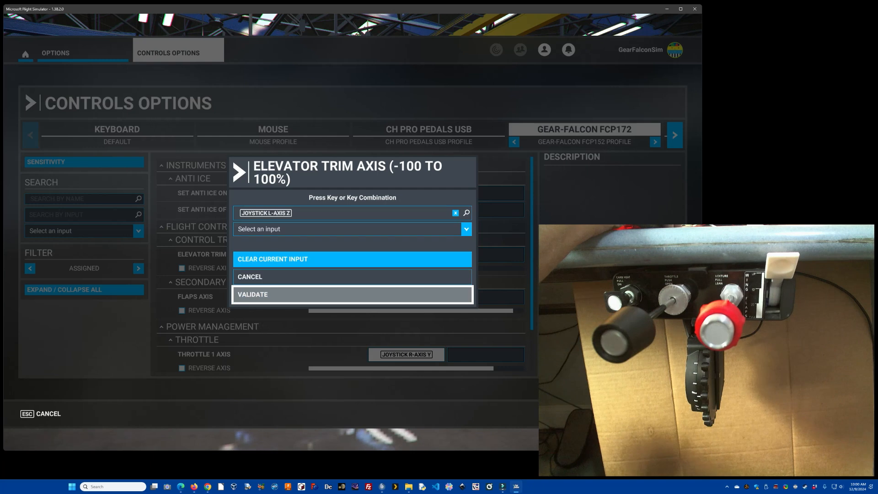
left_click(352, 294)
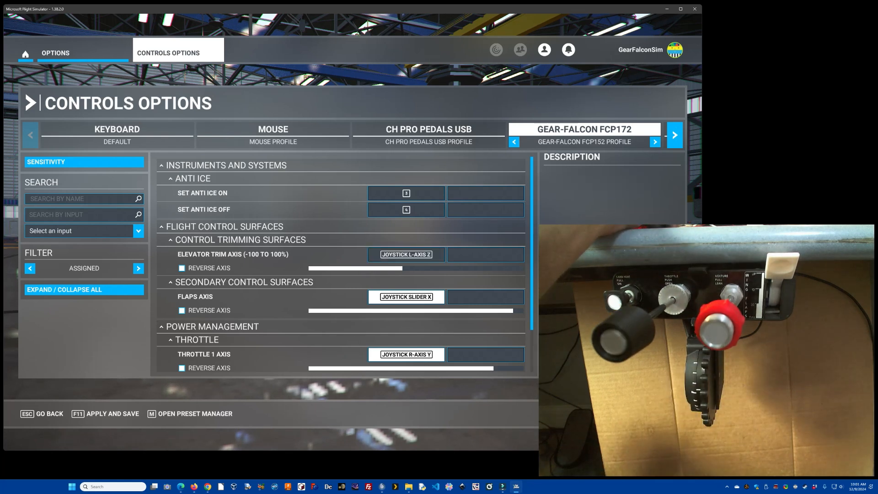
Examine the sensitivity curves of the Gear-Falcon FCP172 axes.
left_click(84, 162)
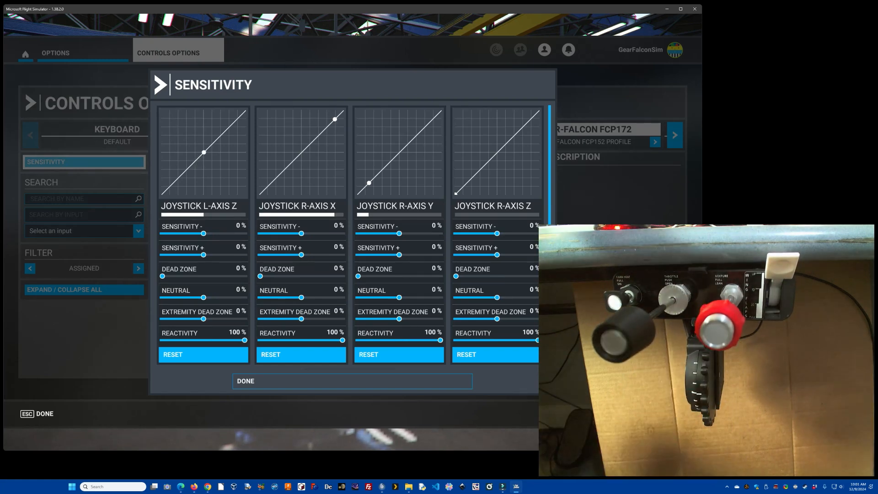
key("Escape")
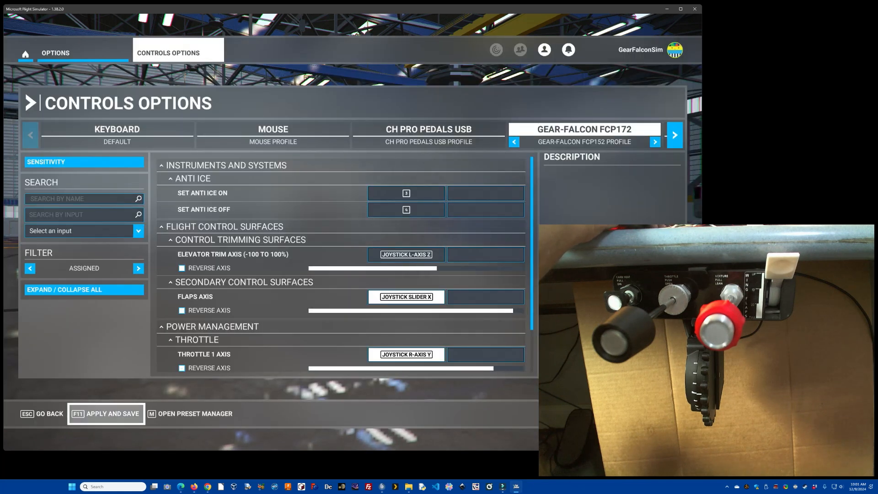
Leave and reopen the control options, then expand the Throttle and Mixture groups under Power Management.
key("Escape")
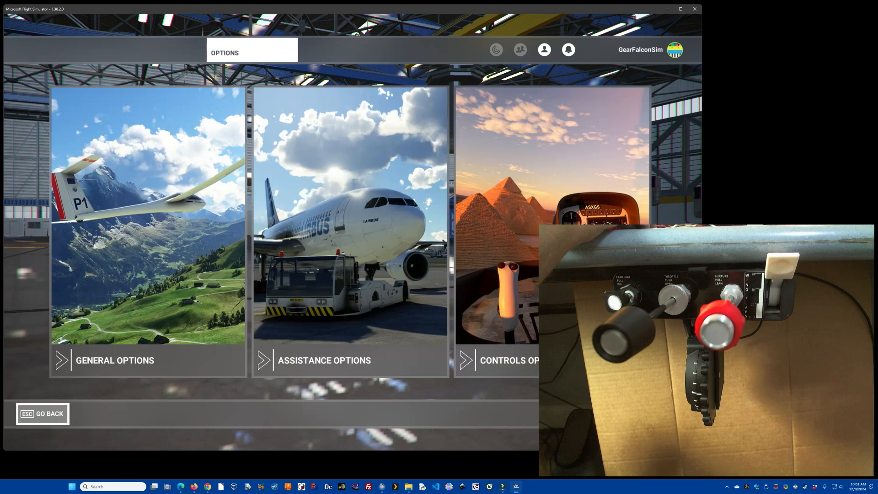
key("Escape")
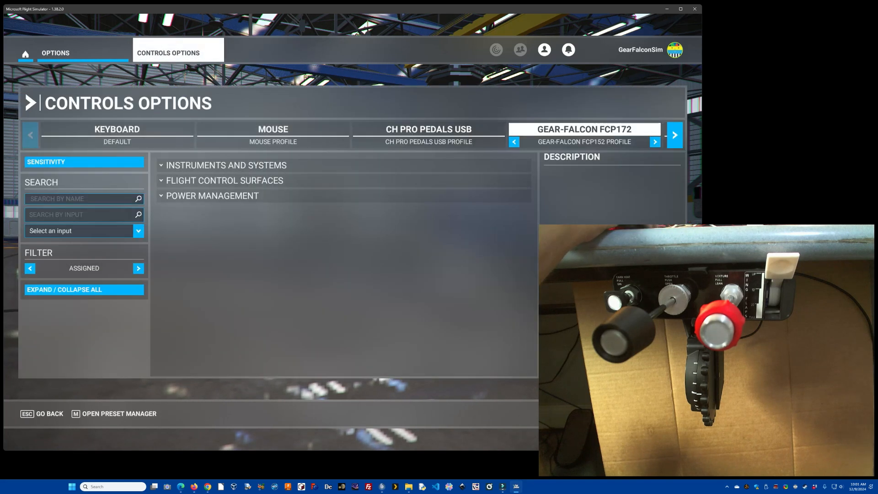
left_click(237, 195)
left_click(229, 209)
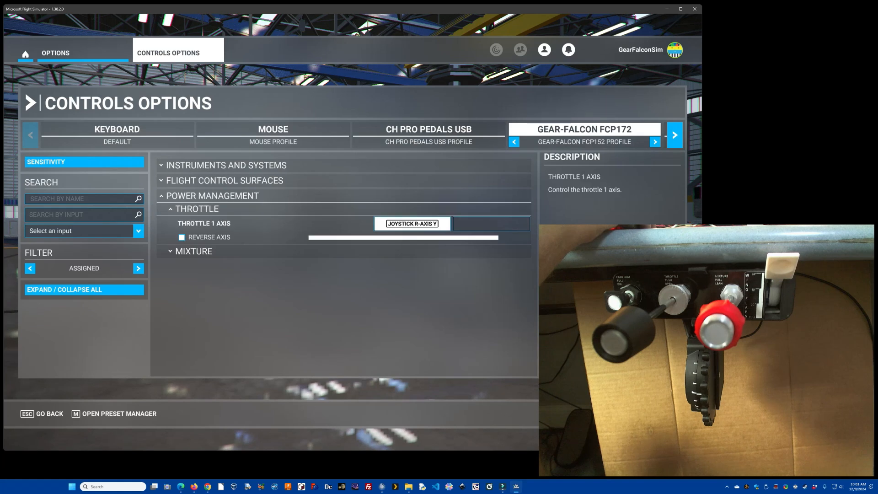
left_click(229, 251)
Expand the Control Trimming Surfaces and Secondary Control Surfaces groups under Flight Control Surfaces.
left_click(228, 180)
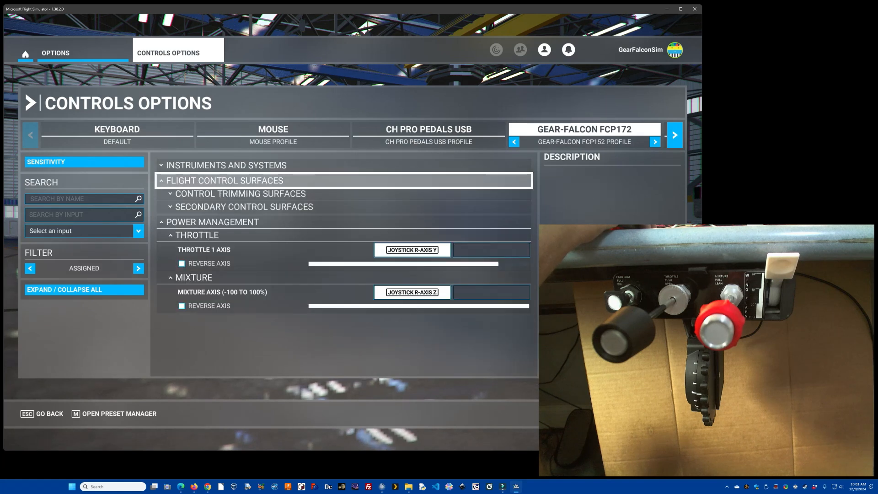
left_click(233, 194)
left_click(244, 236)
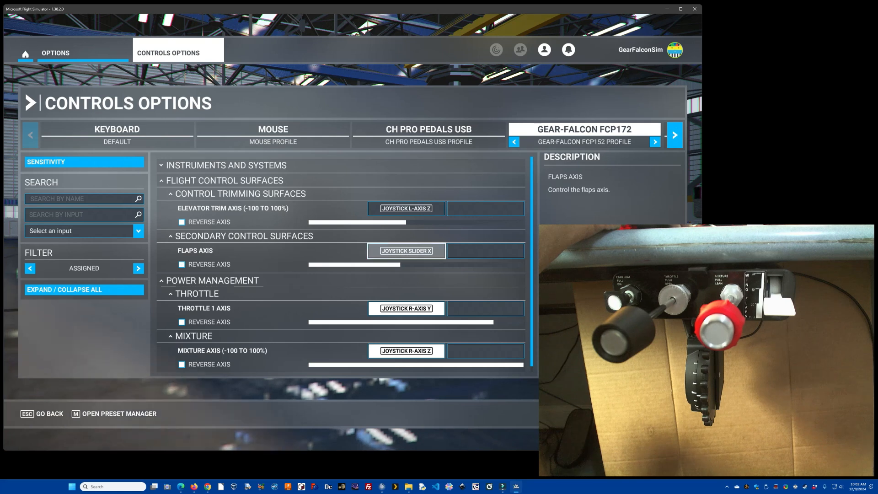
Clear the flaps axis input, scan the flap lever as Joystick Slider X, validate it, and check the axes' sensitivity curves.
left_click(406, 250)
left_click(366, 260)
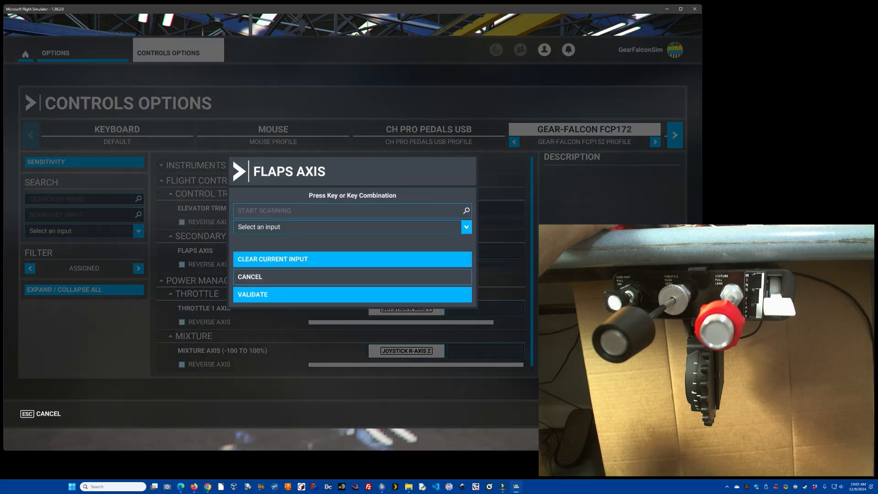
left_click(366, 211)
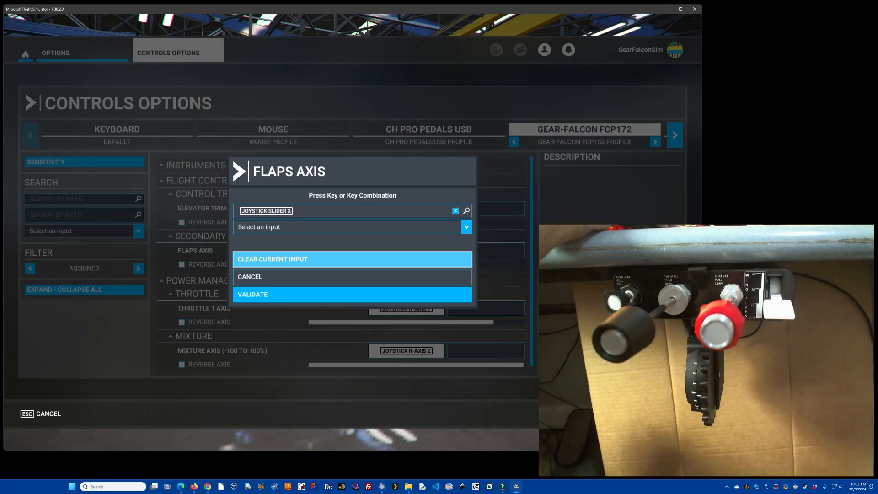
left_click(352, 294)
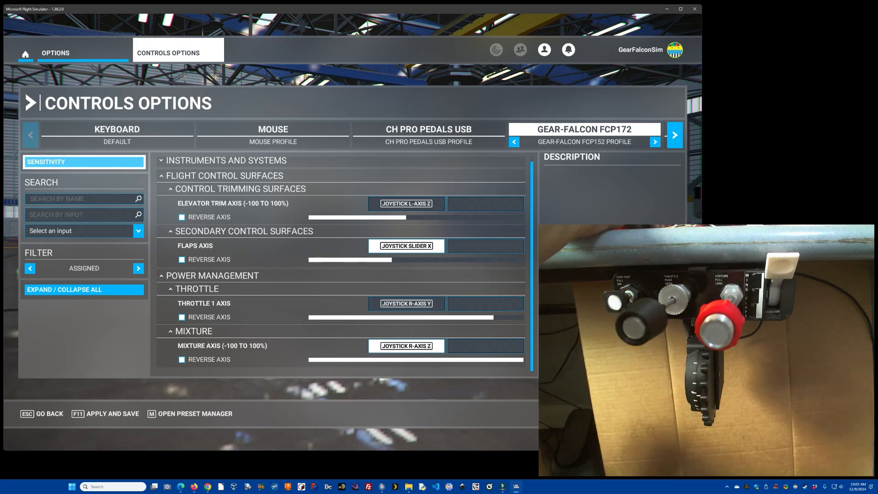
left_click(84, 162)
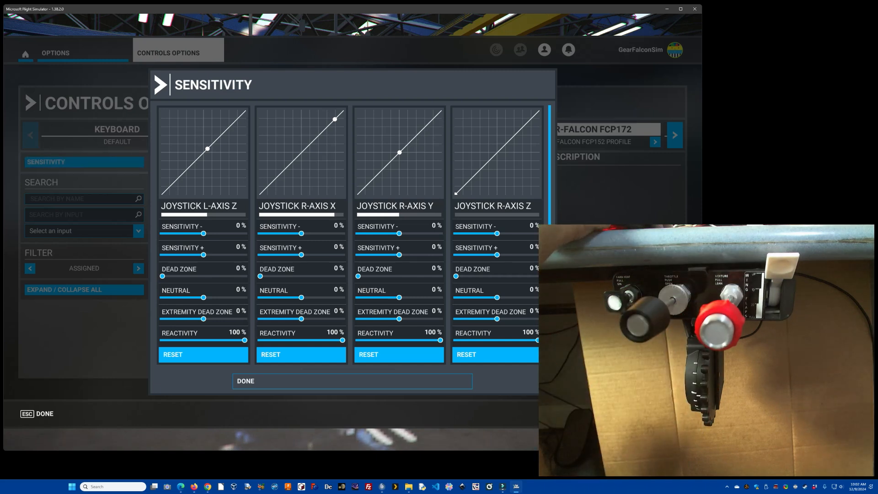
key("Escape")
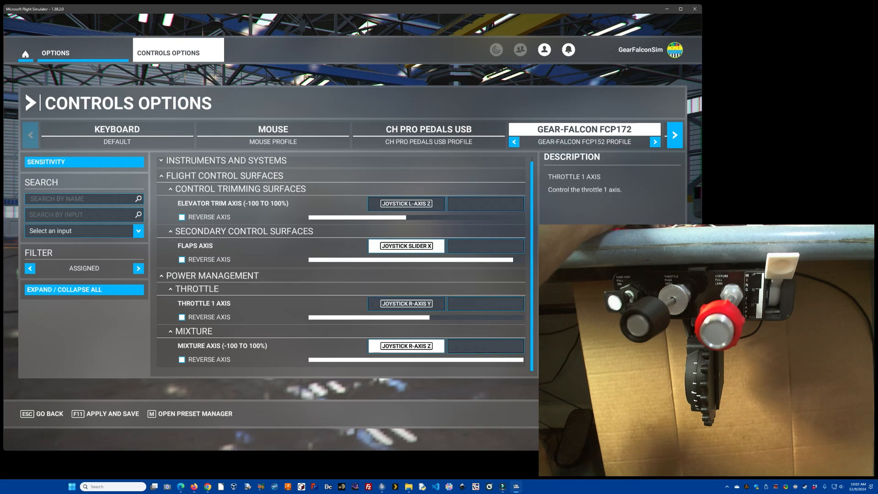
Scan the throttle lever as Joystick R-Axis Y for the Throttle 1 axis and validate the assignment.
key("Return")
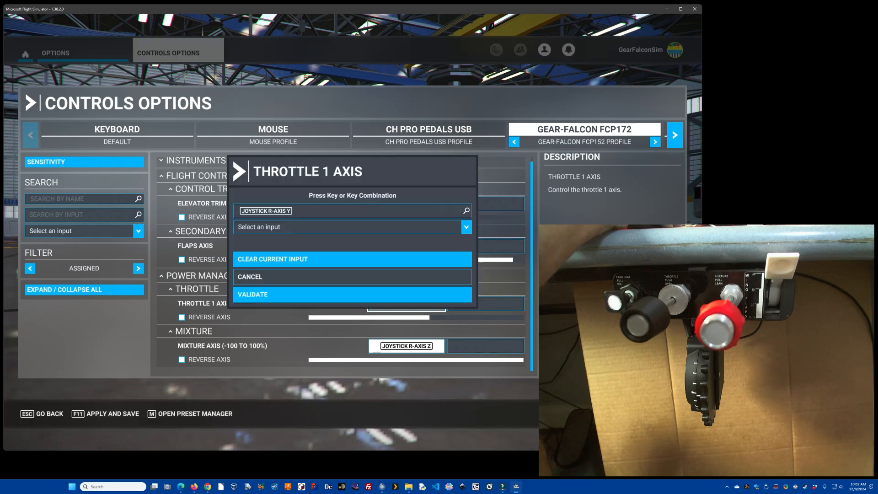
key("Return")
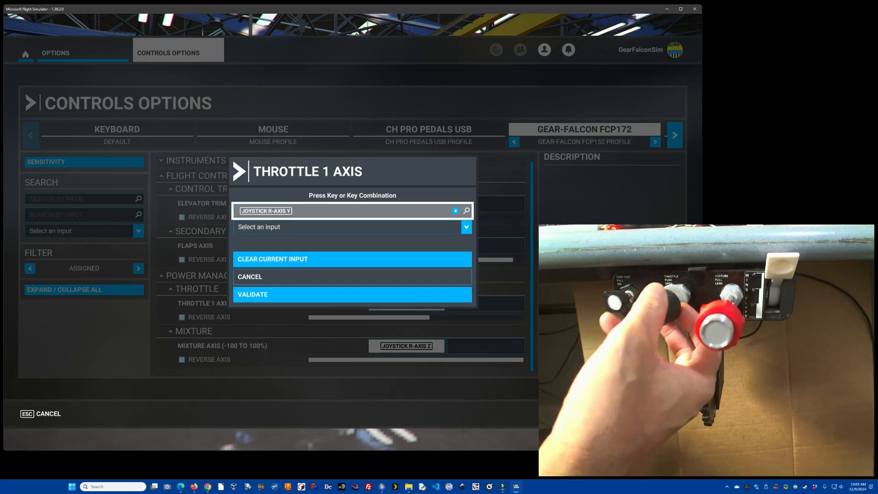
key("Down")
key("Down")
key("Down")
key("Return")
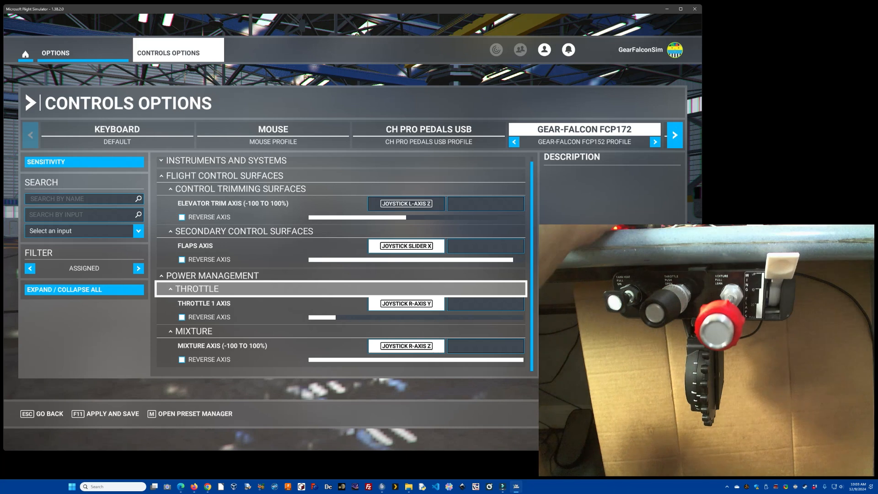
Set L-Axis Z's neutral to -4 %, R-Axis X's extremity dead zone to -14 % and R-Axis Y's extremity dead zone to -28 %.
key("Return")
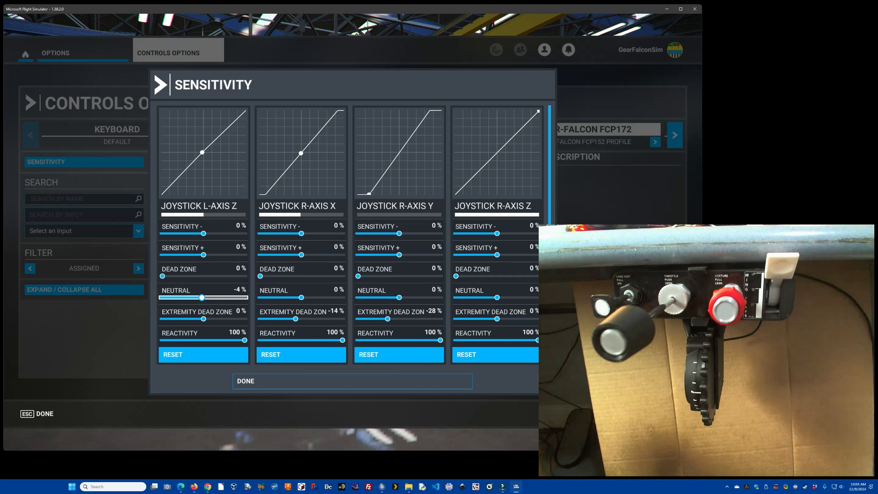
left_click(352, 381)
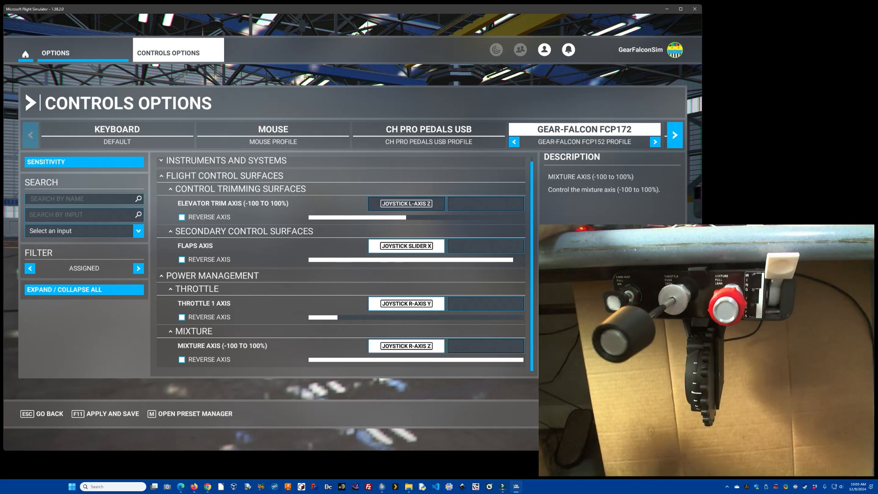
Clear the mixture axis input, scan the mixture knob as Joystick R-Axis Z, validate it, and apply and save the profile.
left_click(406, 346)
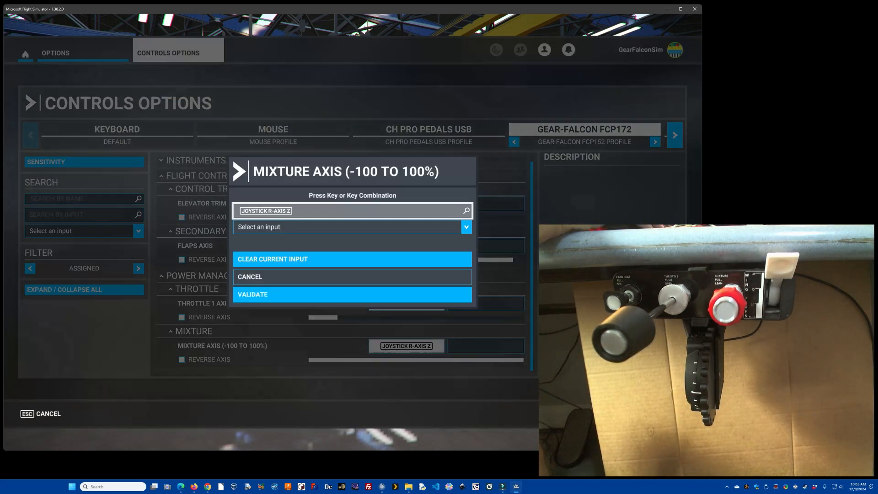
left_click(352, 259)
left_click(352, 211)
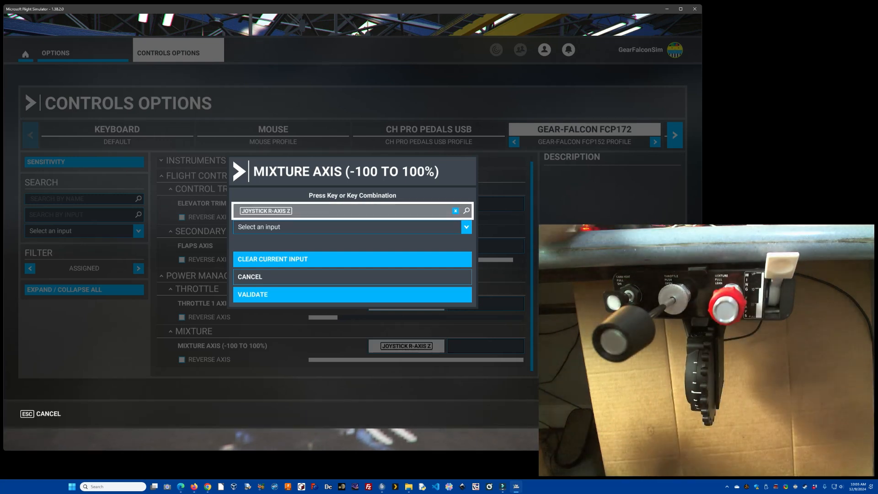
left_click(352, 295)
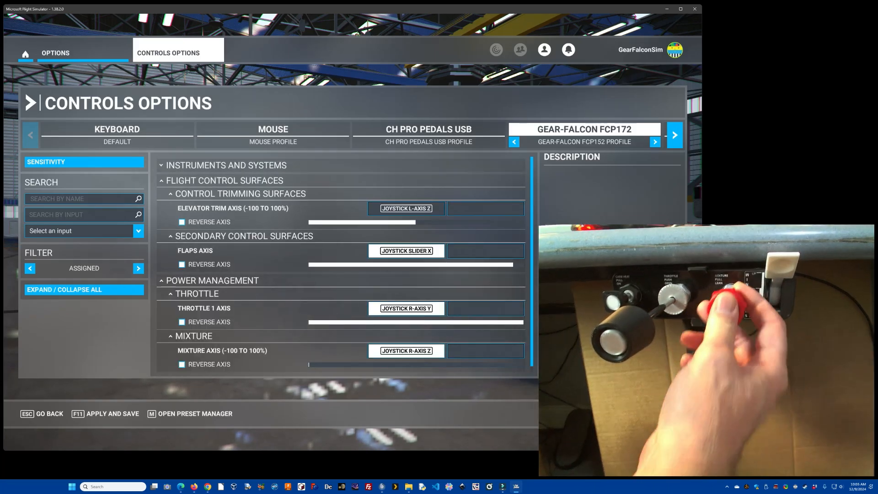
key("F11")
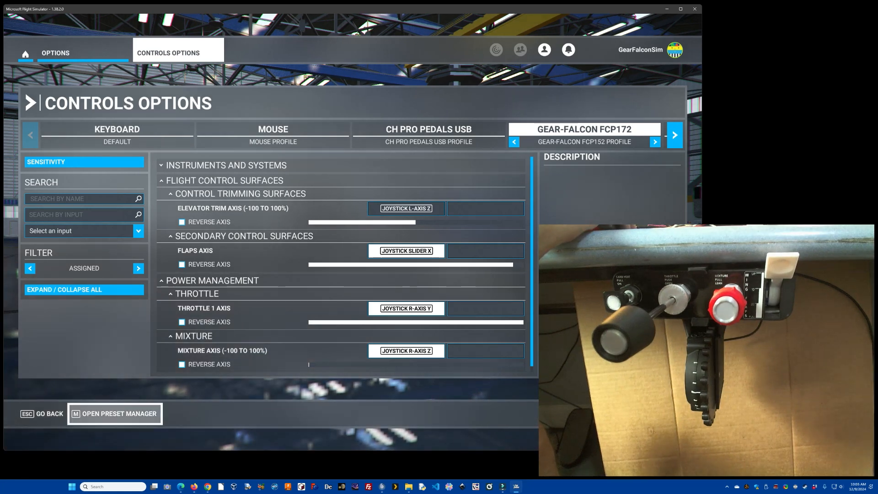
Leave and reopen the control options, then expand the Anti Ice, Control Trimming Surfaces and Secondary Control Surfaces groups.
key("Escape")
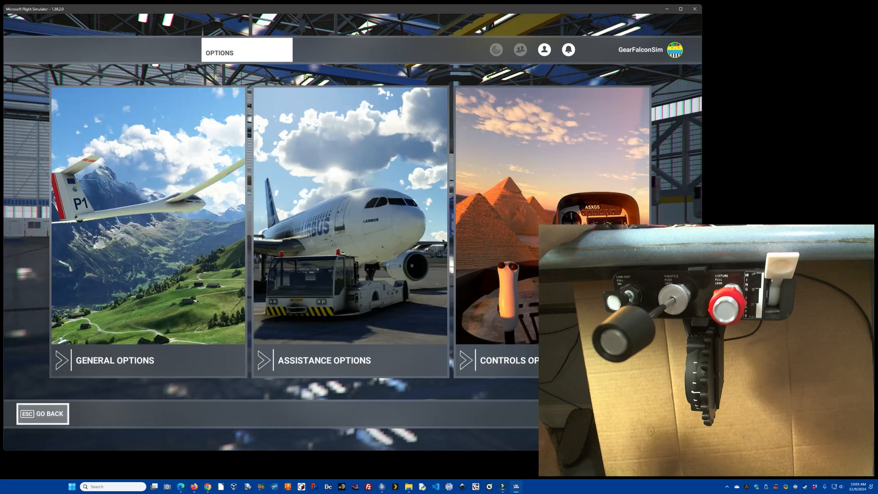
key("Escape")
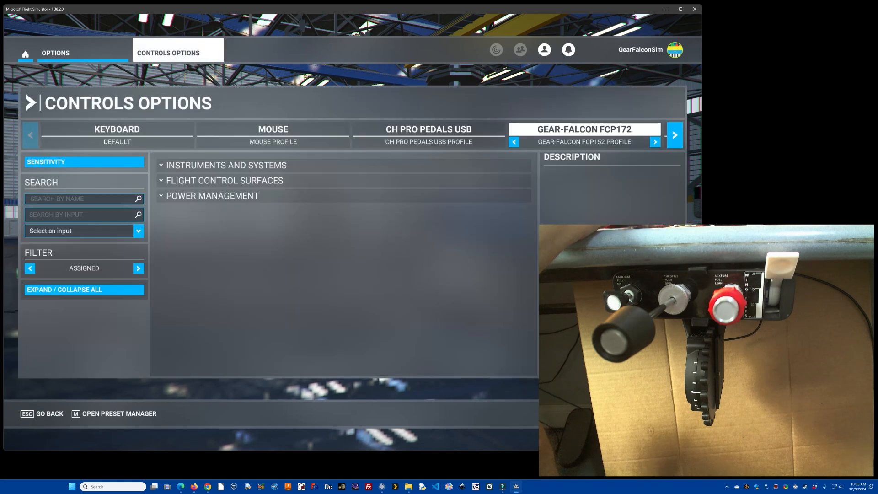
left_click(227, 165)
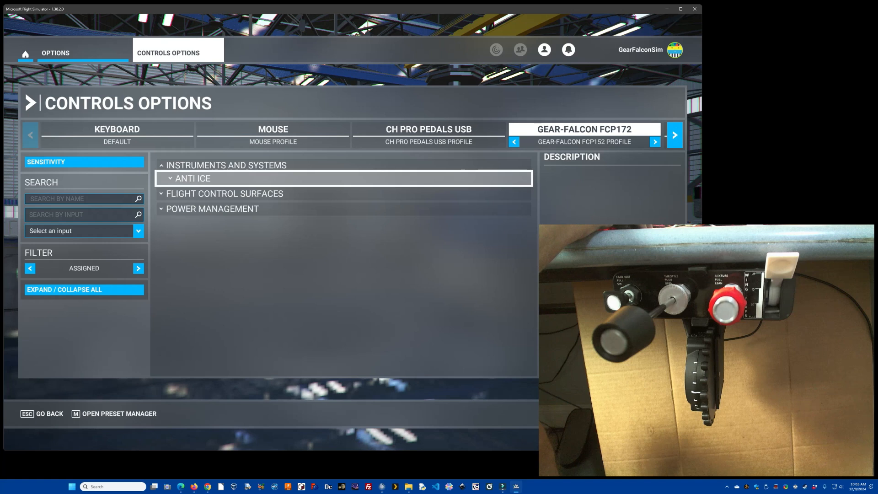
left_click(226, 178)
left_click(226, 227)
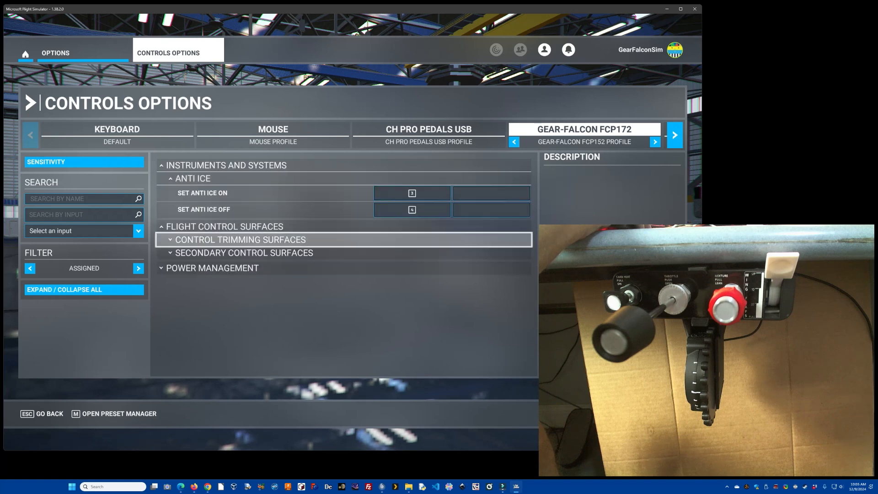
left_click(240, 240)
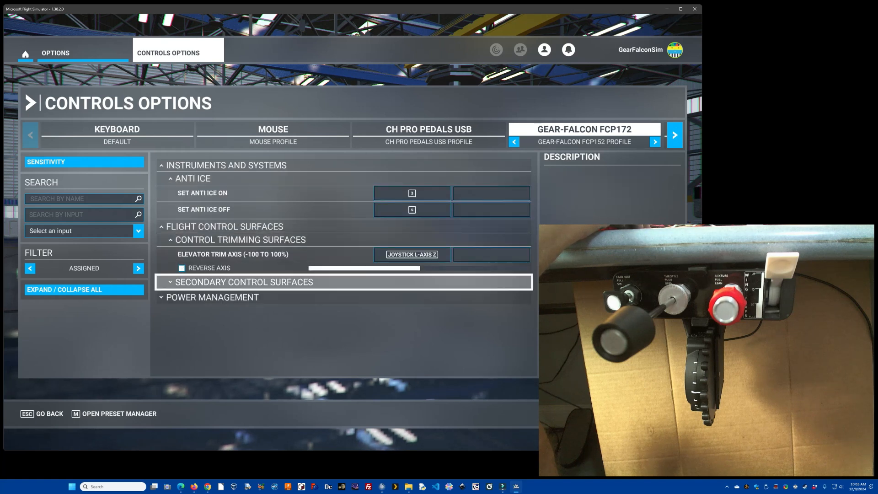
left_click(244, 282)
Expand the Throttle and Mixture groups under Power Management and check how the assigned axes respond to the levers.
left_click(212, 327)
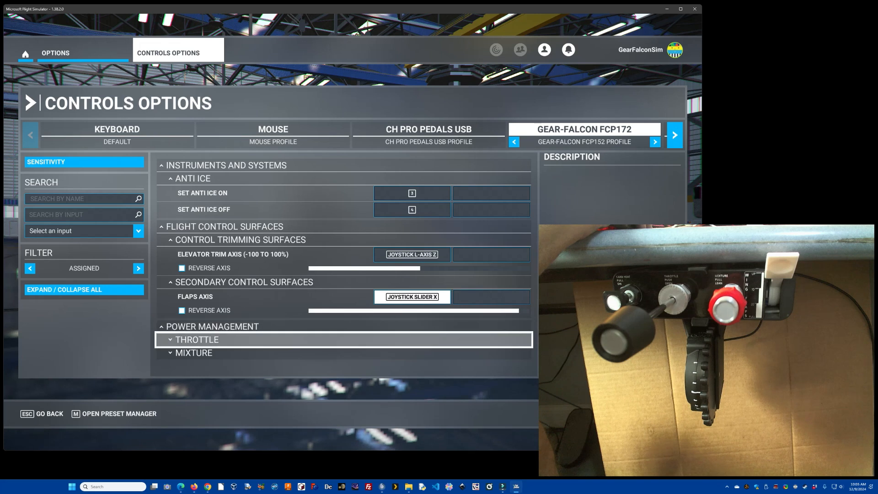
left_click(197, 338)
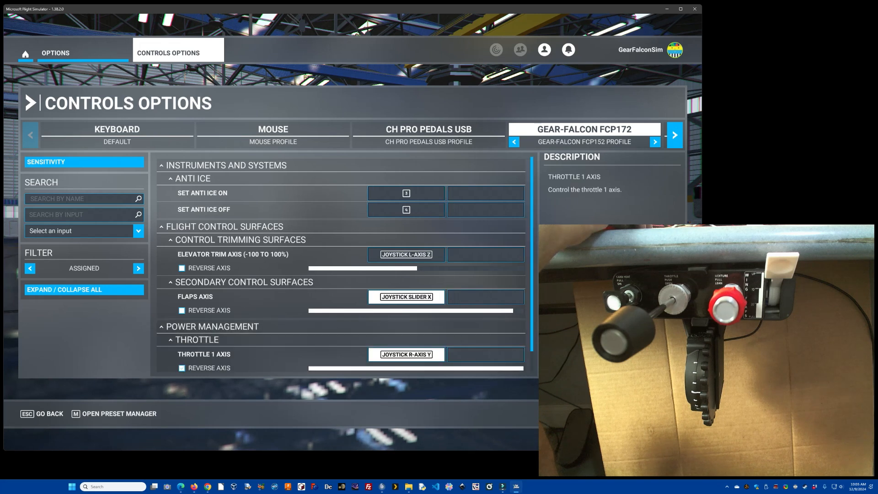
scroll(201, 351, "down", 1)
left_click(194, 361)
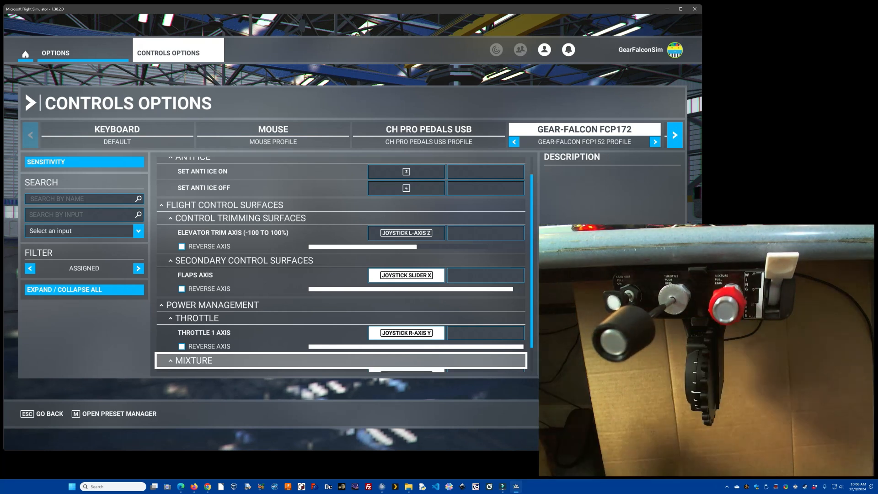
scroll(274, 288, "down", 1)
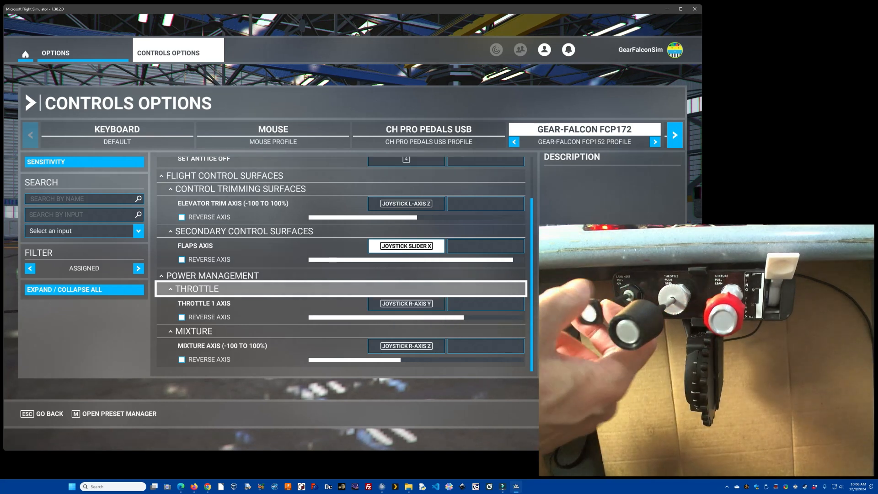
scroll(340, 275, "up", 2)
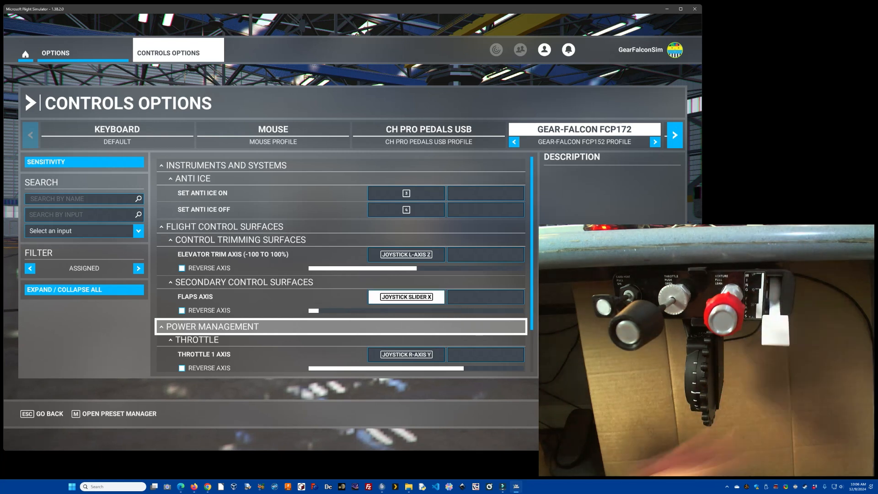
Set the extremity dead zone of Joystick Slider X to -11 % in the sensitivity settings, then apply and save the profile.
key("Return")
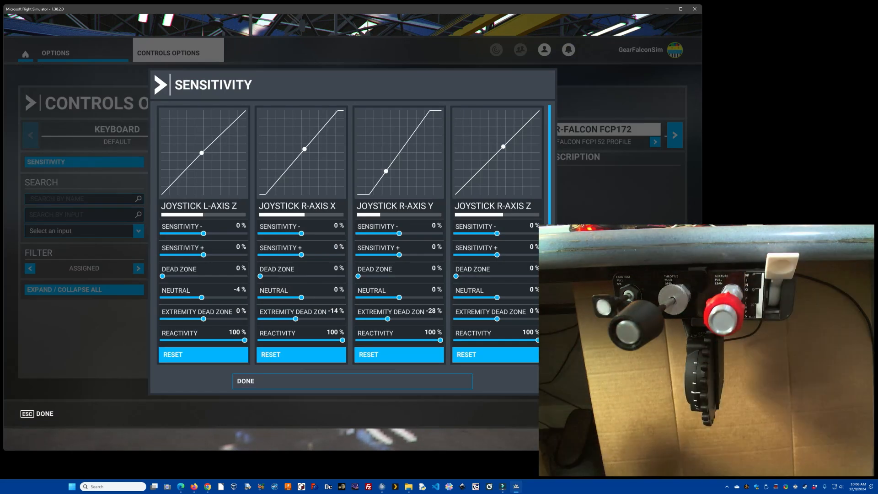
scroll(300, 195, "down", 3)
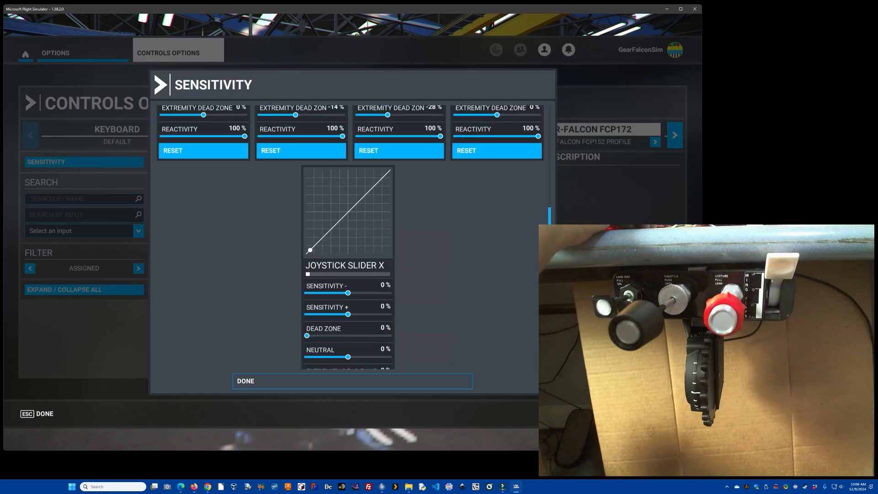
scroll(349, 238, "down", 3)
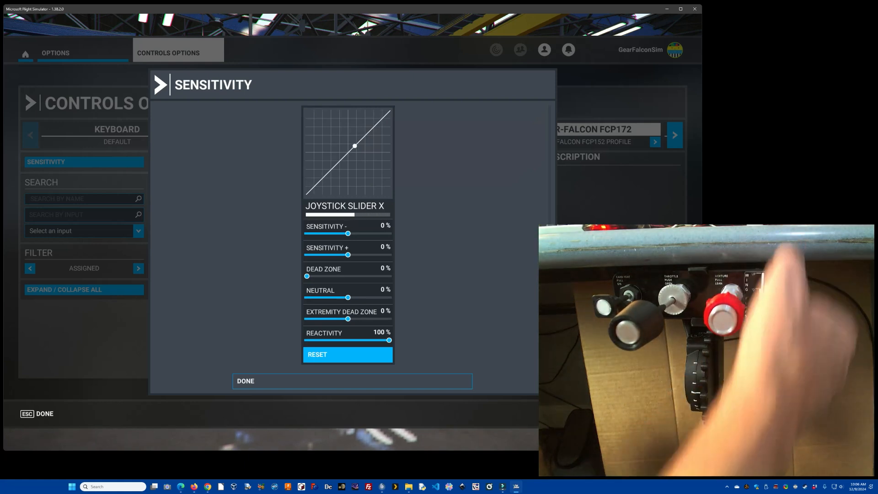
left_click(344, 319)
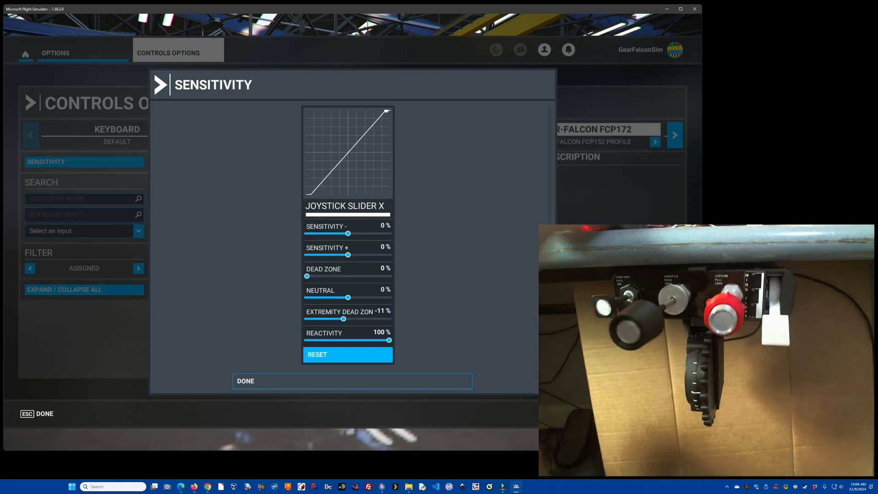
key("Escape")
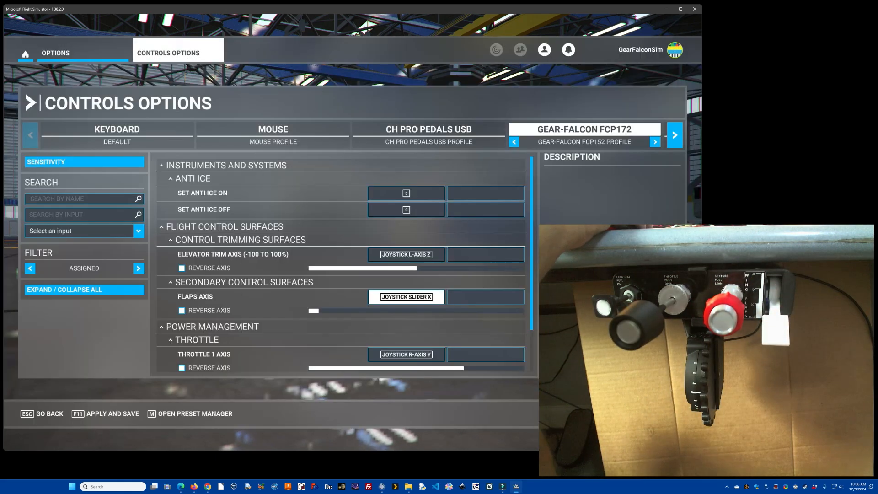
key("F11")
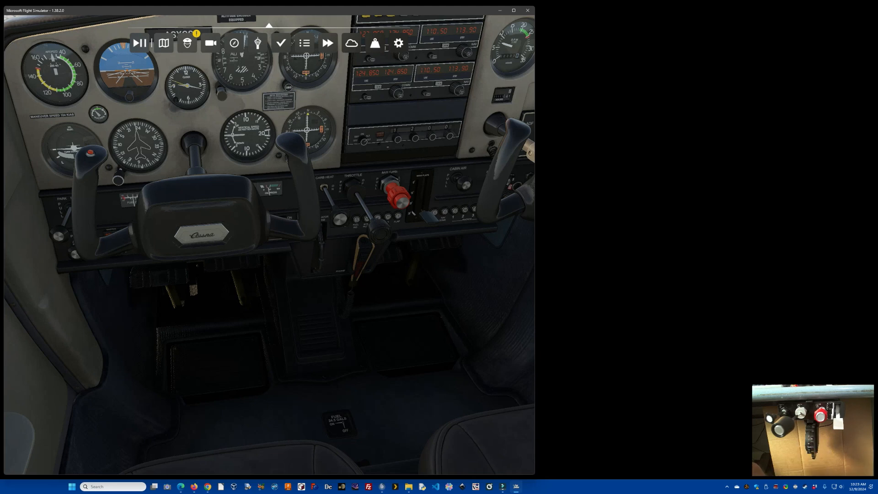
Hide the pilot's yoke in the Cessna cockpit and examine the elevator trim wheel up close.
left_click(196, 141)
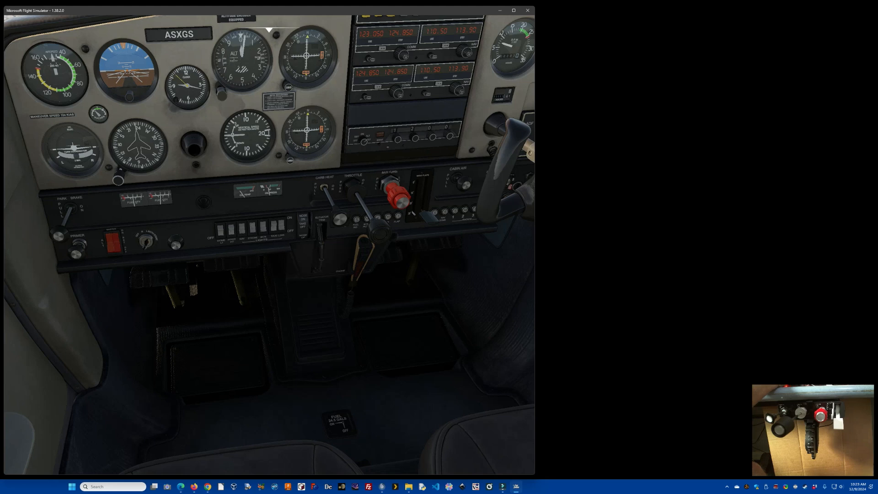
scroll(378, 234, "up", 5)
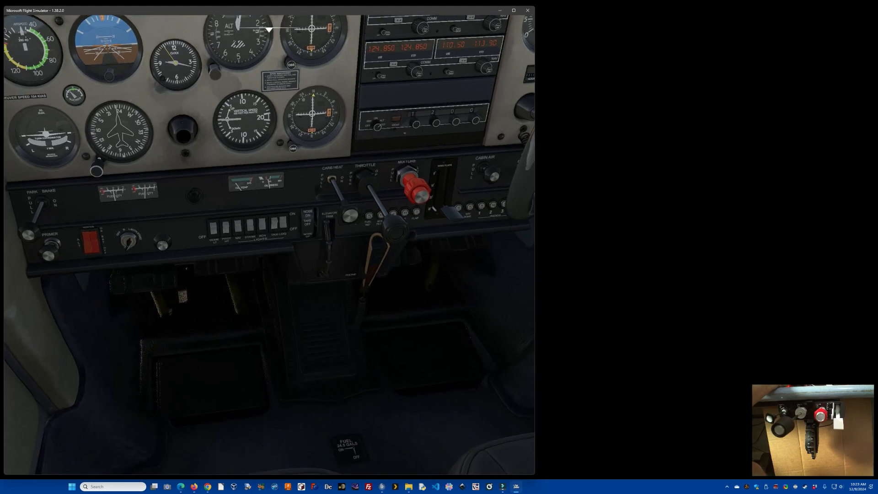
scroll(339, 254, "up", 3)
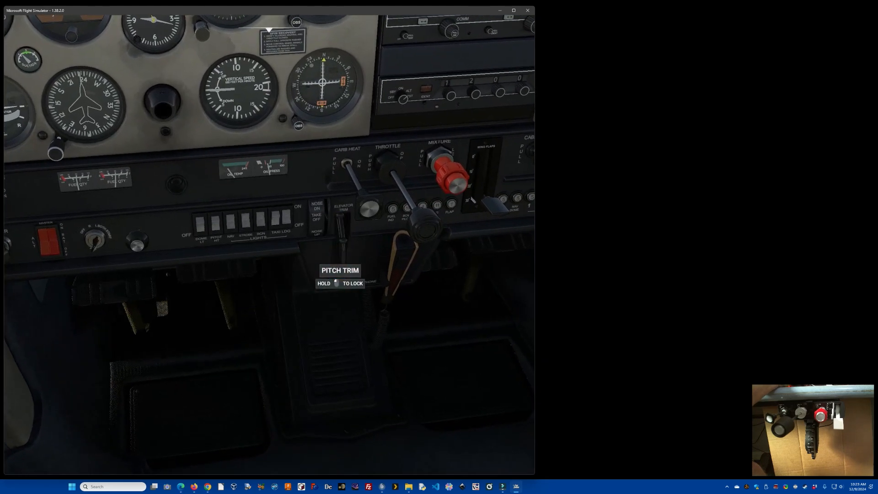
scroll(366, 256, "up", 5)
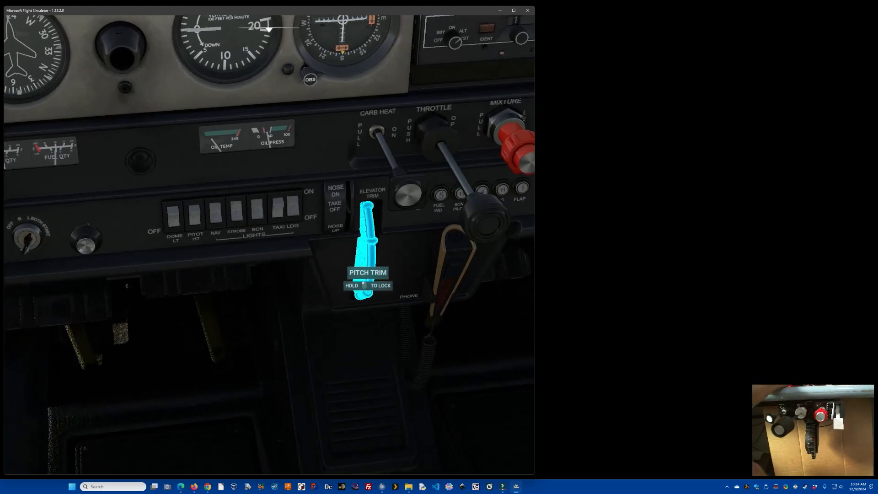
mouse_move(364, 256)
left_mouse_down()
mouse_move(364, 277)
mouse_move(360, 259)
mouse_move(364, 266)
left_mouse_up()
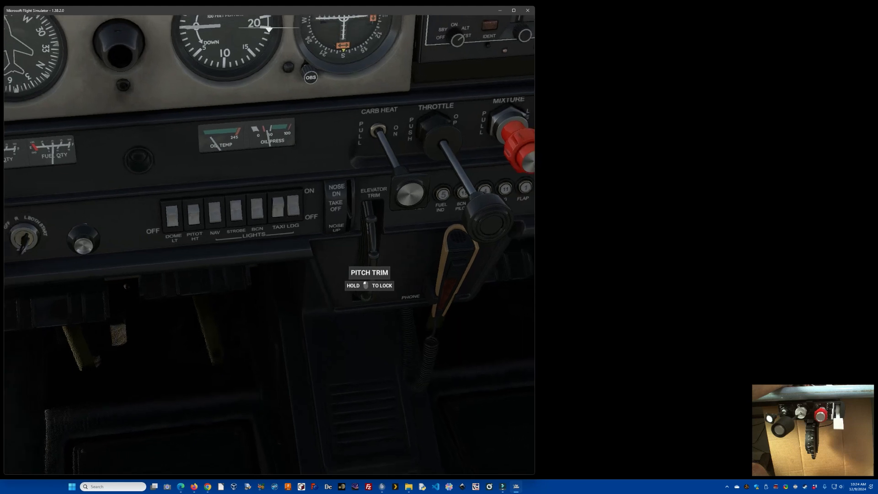
scroll(369, 256, "down", 10)
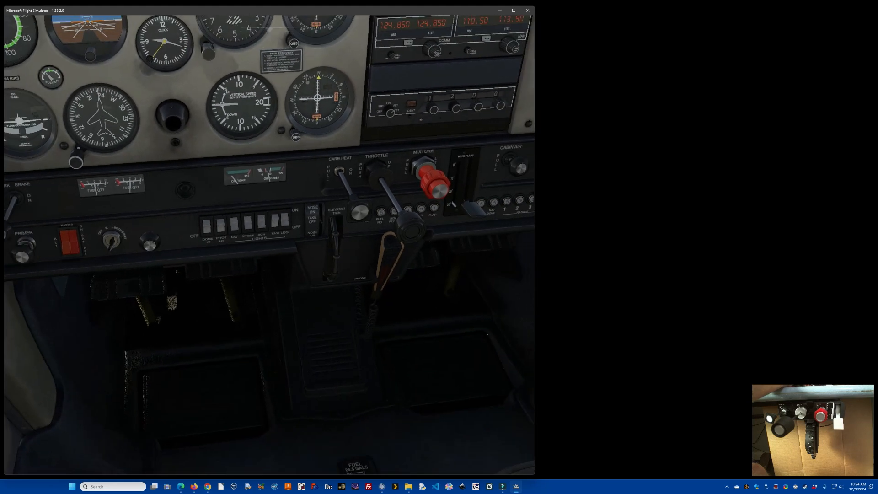